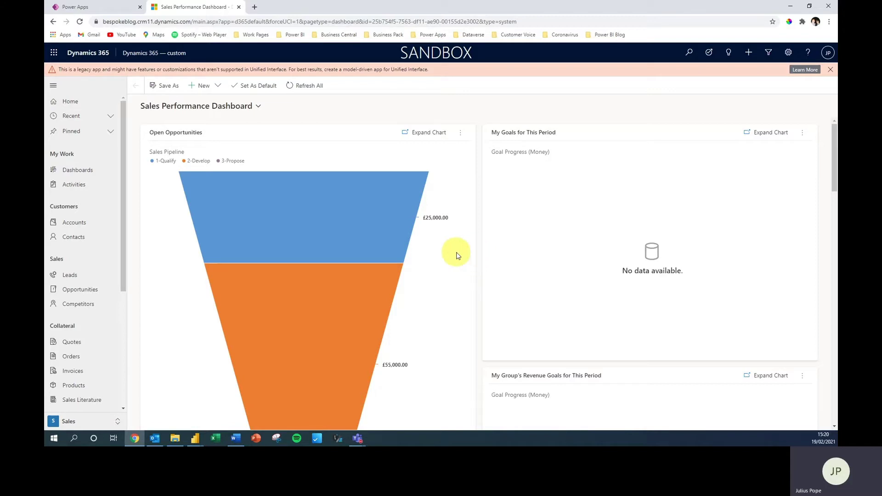
Inspect the Qualify and Develop phases of the Sales Pipeline chart on the Sales Performance Dashboard
mouse_move(395, 248)
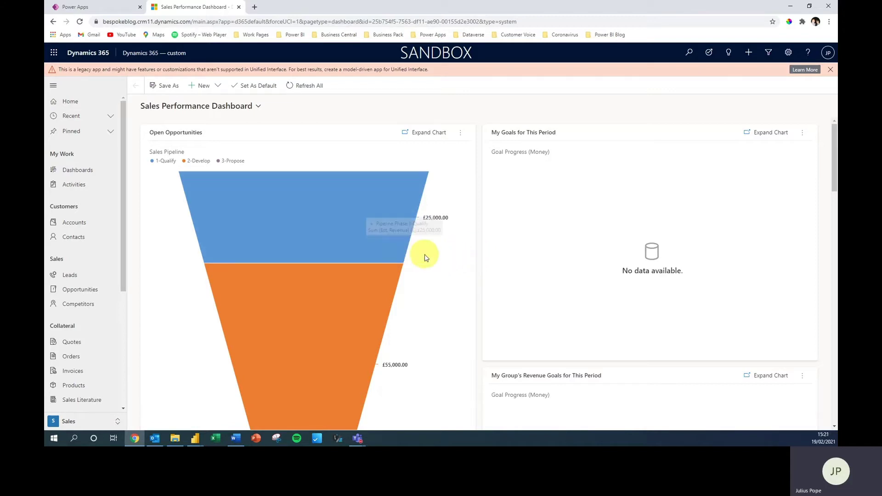
mouse_move(339, 260)
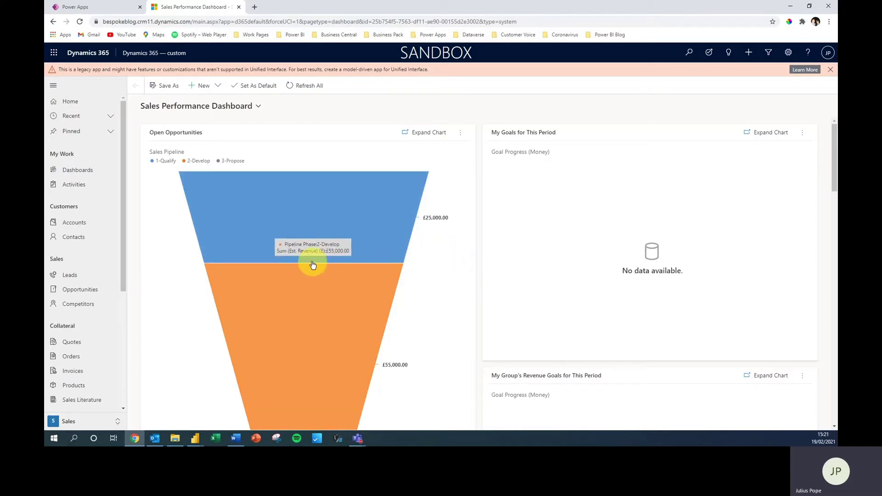
scroll(309, 251, down, 1)
scroll(316, 249, up, 1)
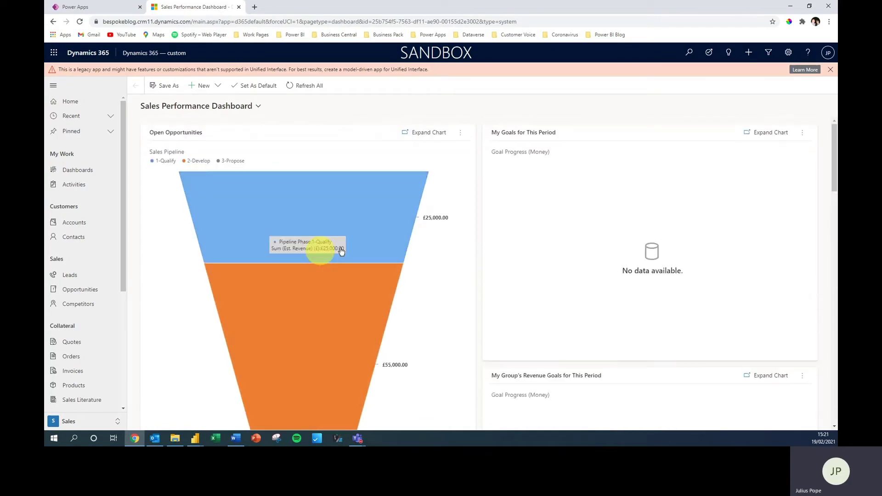
Switch to the Dynamics 365 Sales report in Power BI Desktop and filter it by several industries, leaving out Accounting and Utility Creation
click(789, 10)
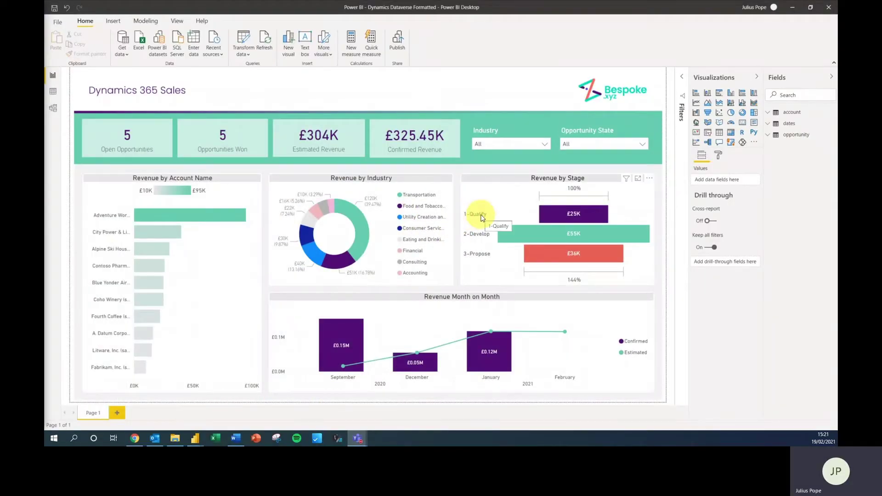
click(508, 146)
click(504, 165)
click(505, 189)
click(513, 224)
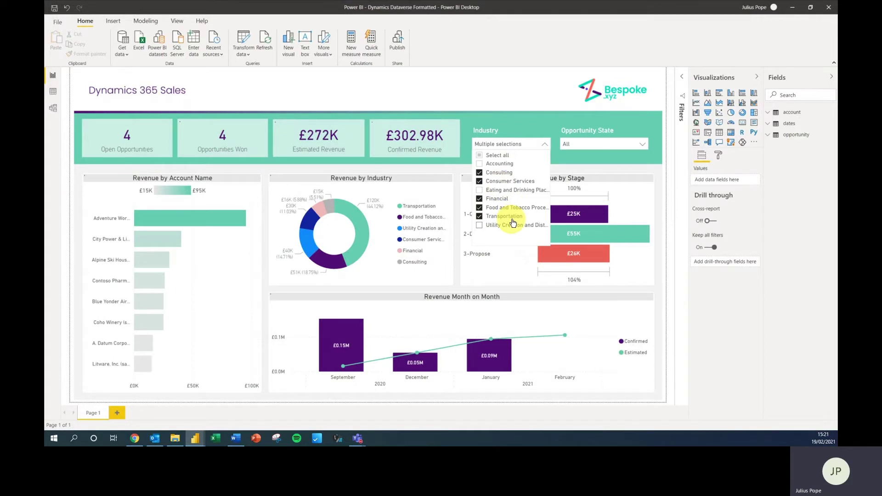
Switch to the untitled blank report, search the available data sources for "dataverse" and connect with the Dataverse connector
click(792, 7)
click(123, 39)
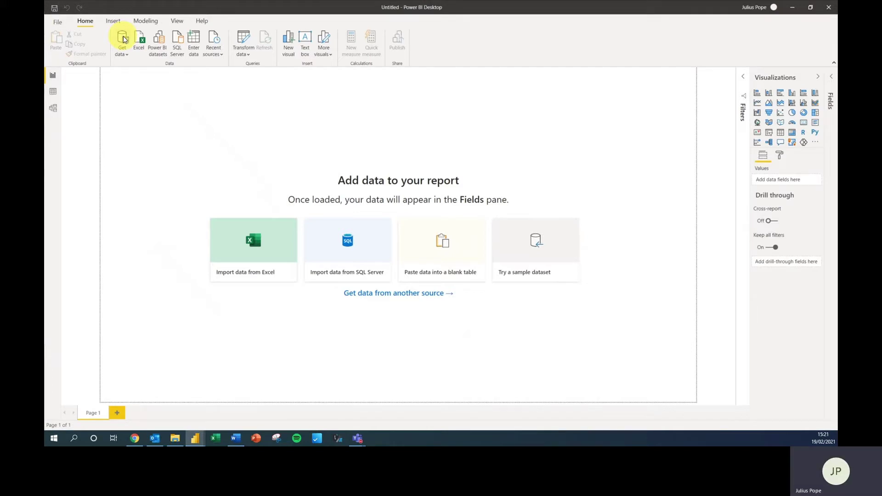
click(123, 39)
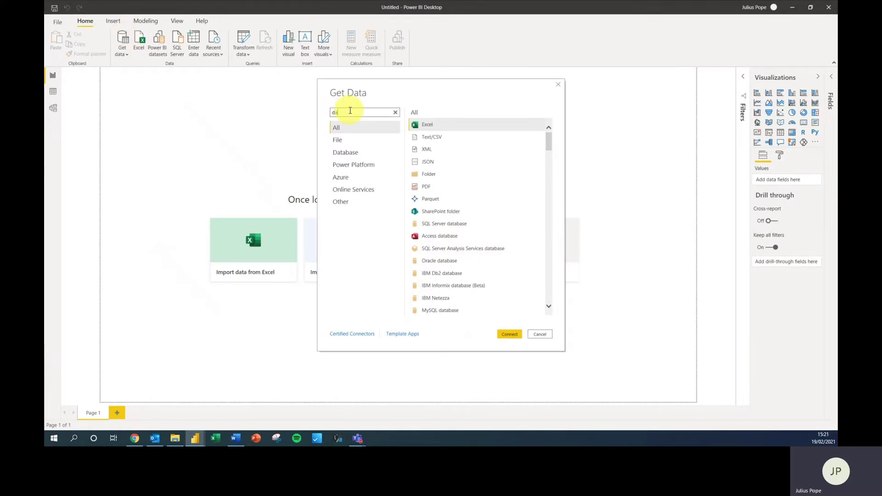
text(dataverse)
click(430, 125)
click(510, 334)
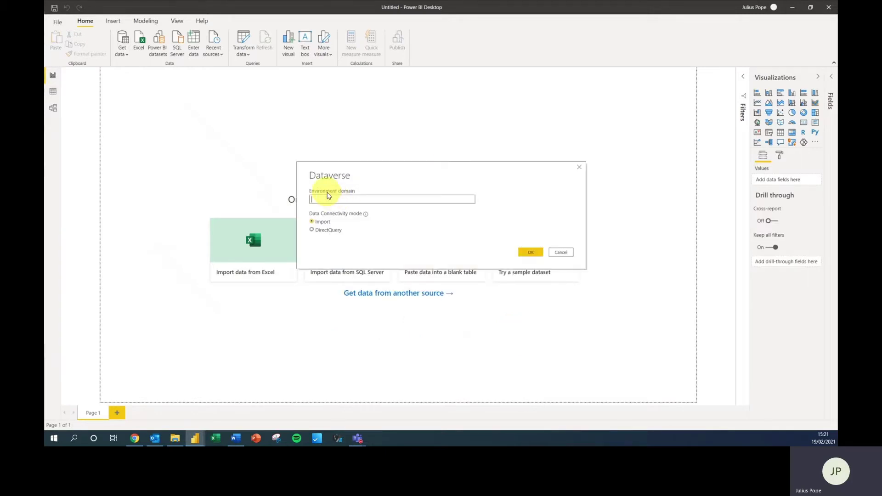
Switch to Power Apps in the browser and copy the environment's instance URL from the session details for the environment domain
click(346, 197)
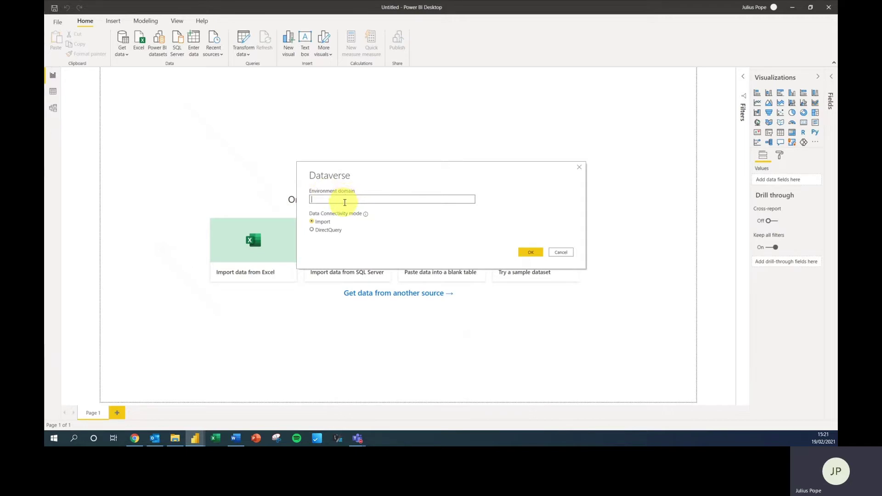
click(134, 438)
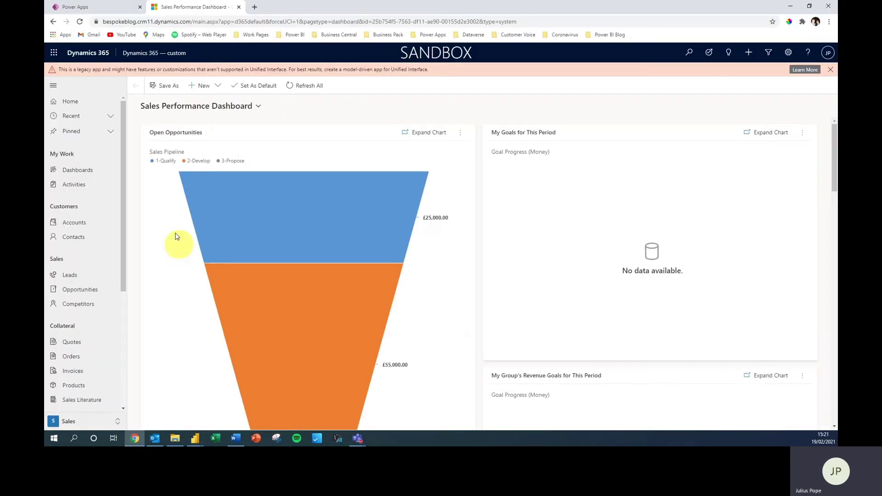
click(101, 8)
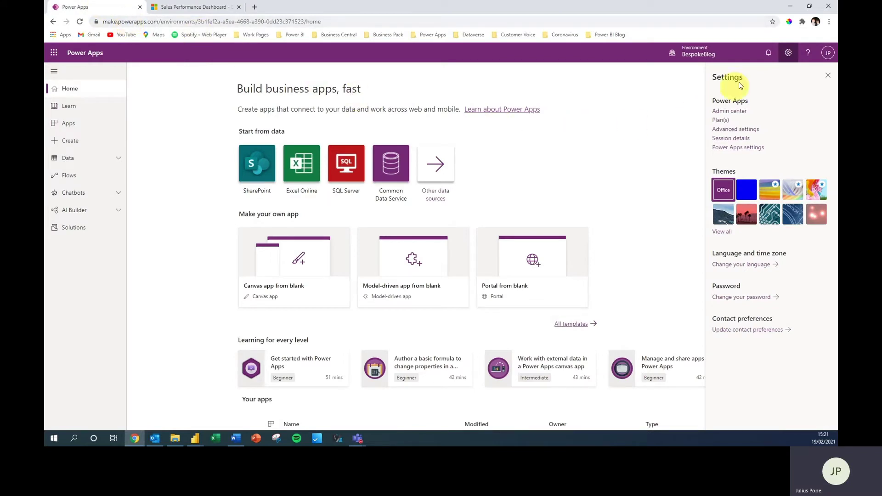
click(828, 76)
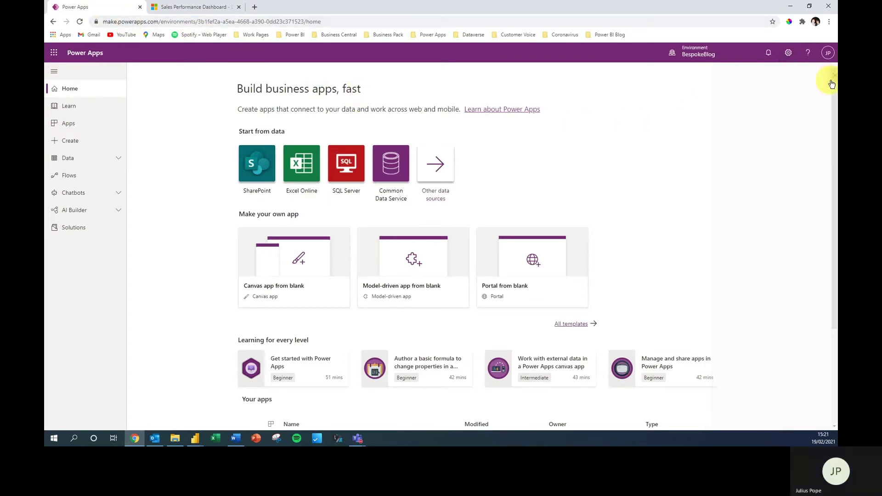
click(788, 52)
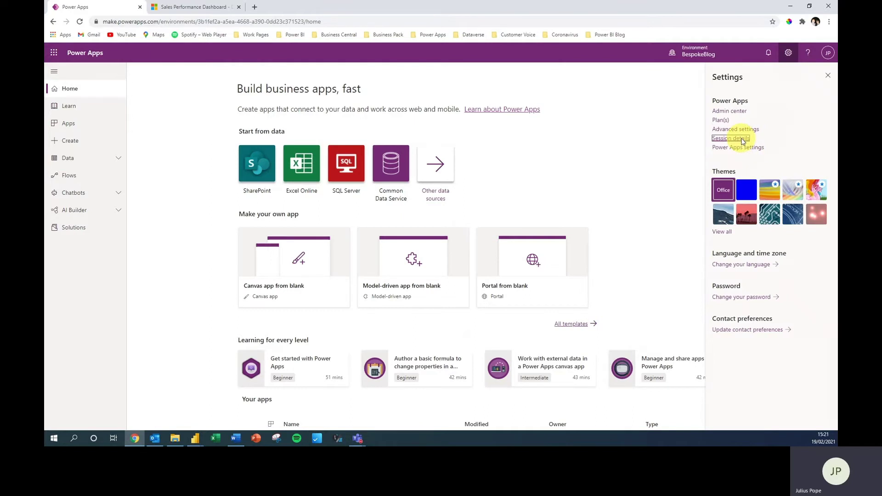
click(731, 138)
drag(427, 258, 524, 258)
key(ctrl+c)
Return to Power BI Desktop and connect to the environment domain bespokeblog.crm11.dynamics.com in Import mode
click(195, 438)
click(250, 386)
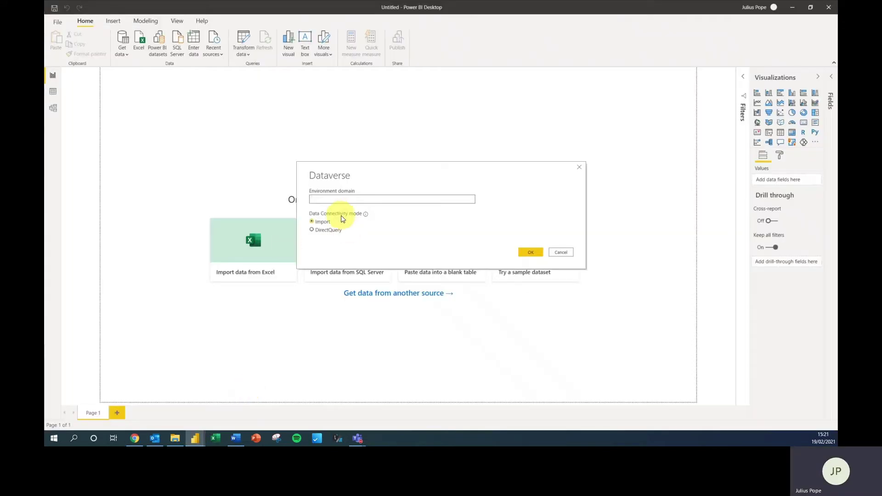
key(ctrl+v)
click(531, 253)
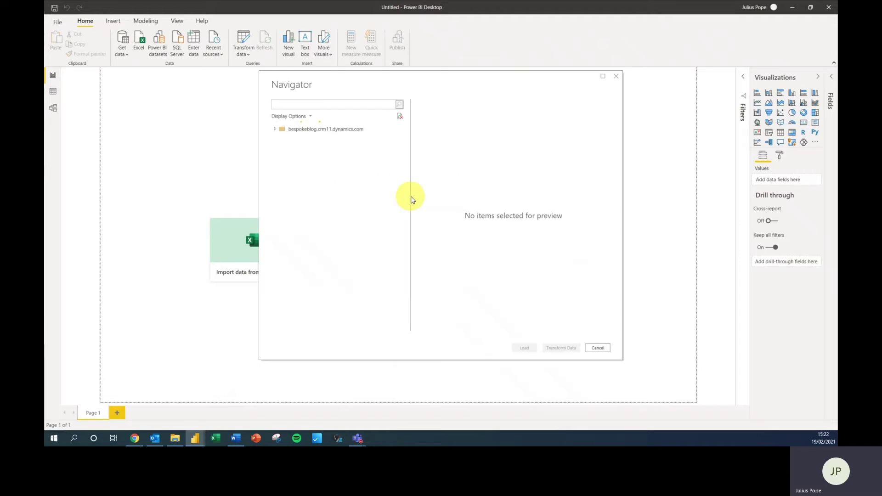
Expand the bespokeblog.crm11.dynamics.com environment and select the account and opportunity tables for import
click(321, 129)
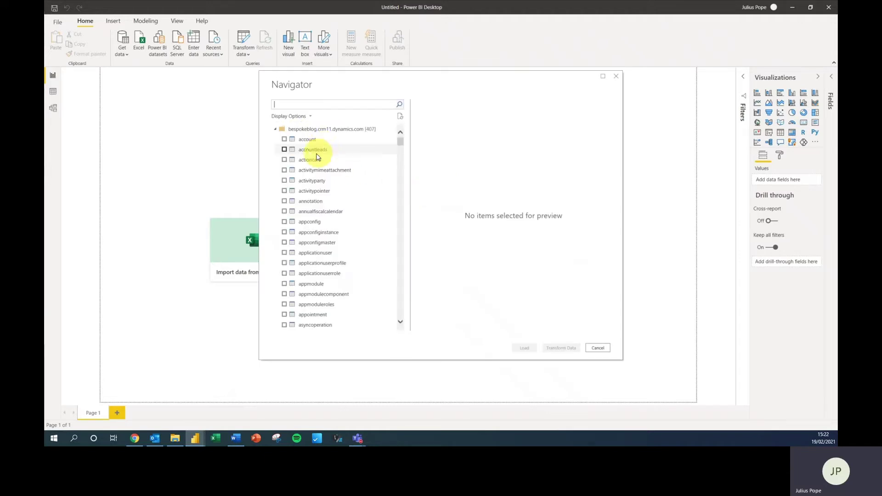
click(284, 139)
click(294, 105)
text(oppor)
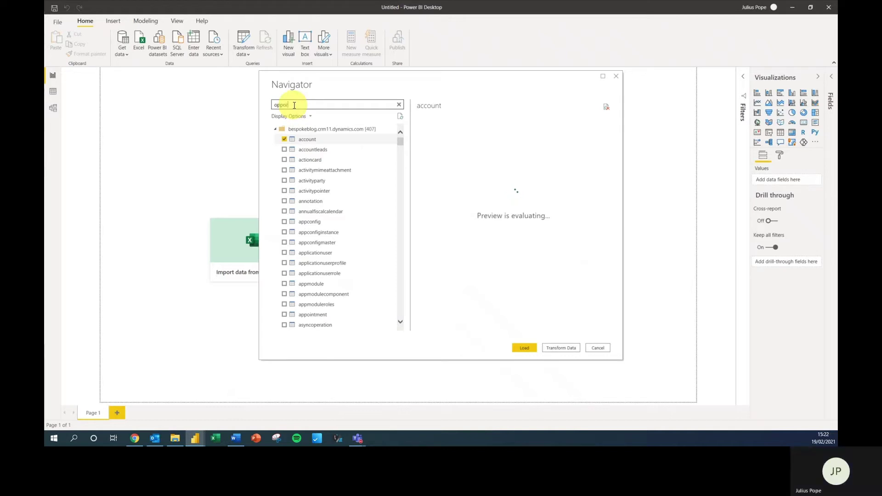
click(285, 150)
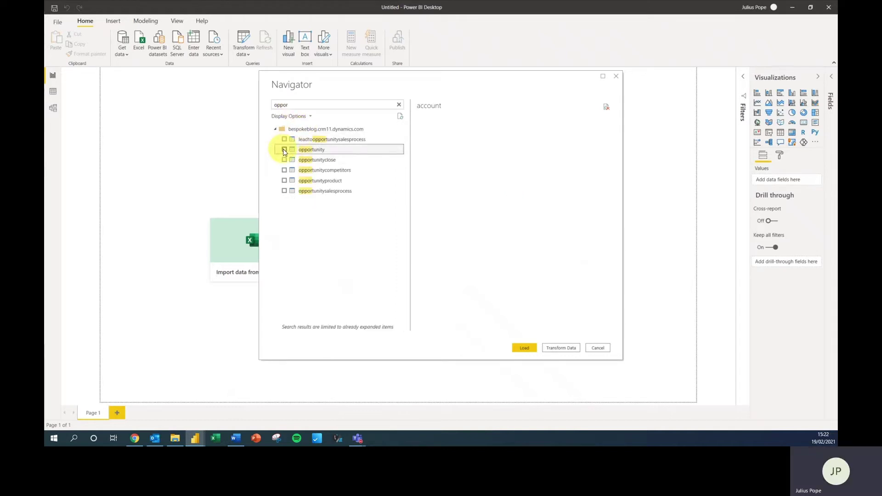
Search the environment's tables for "quote" and "goal", and clear the search
double_click(277, 104)
key(BackSpace)
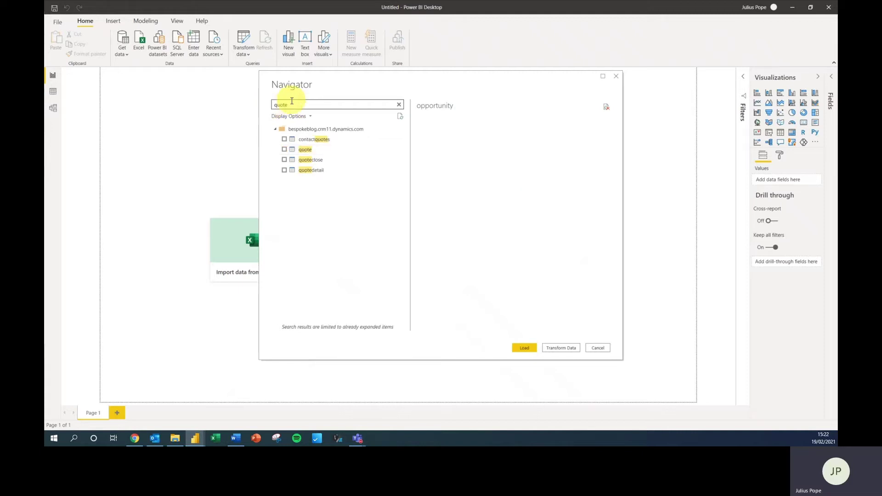
double_click(275, 104)
text(goa)
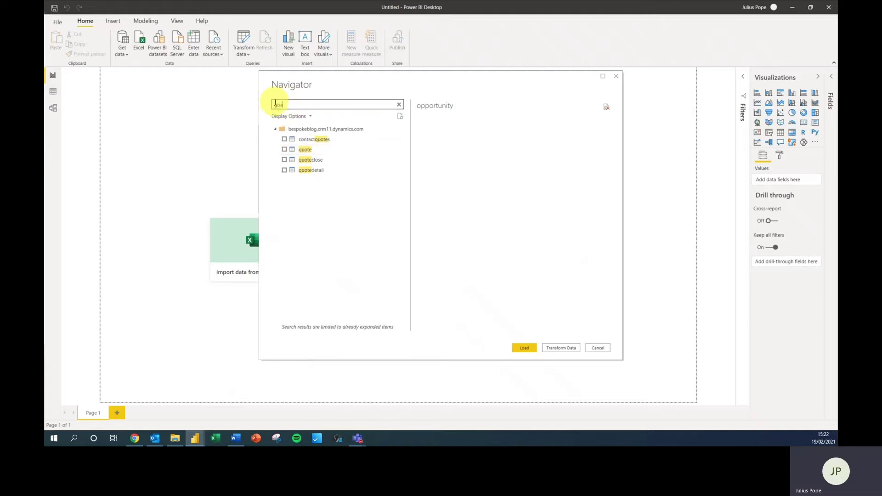
text(l)
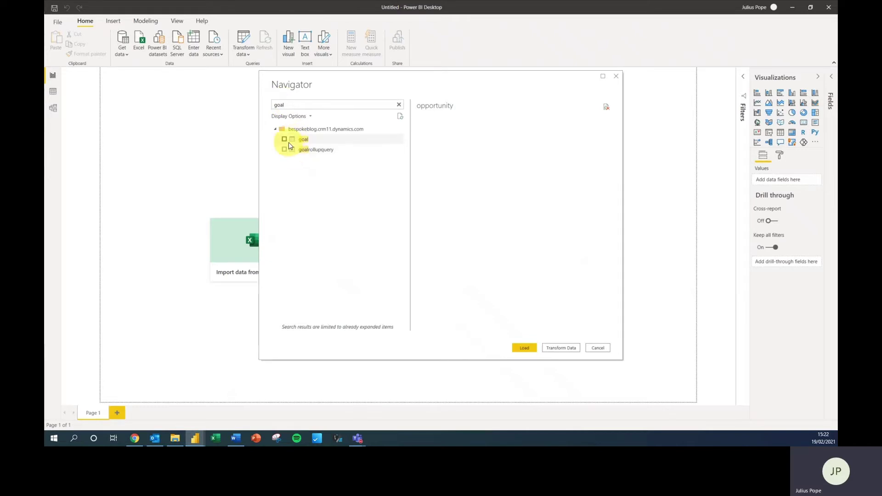
double_click(276, 104)
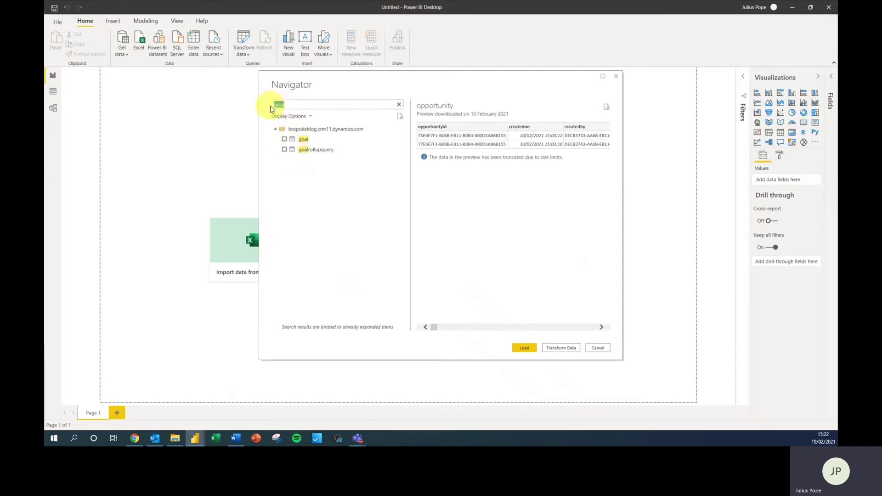
key(BackSpace)
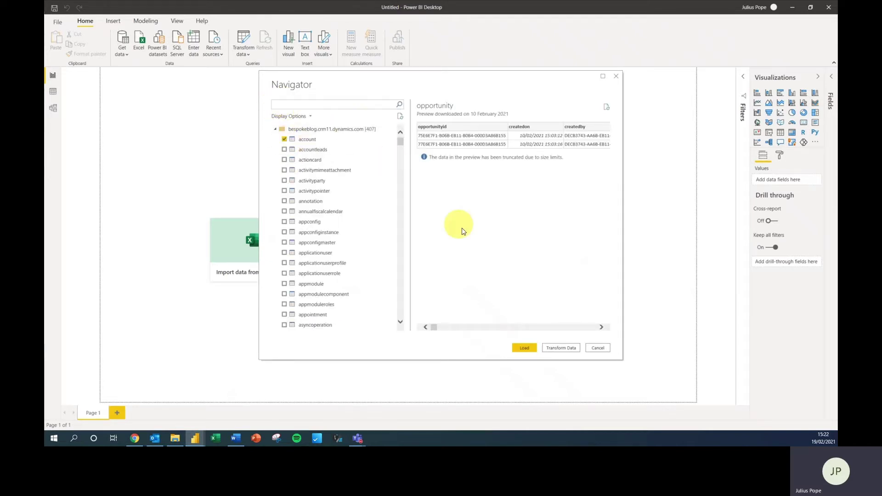
Open the selected tables for transformation and limit the opportunity query's columns to keep to opportunityid and createdon
click(556, 349)
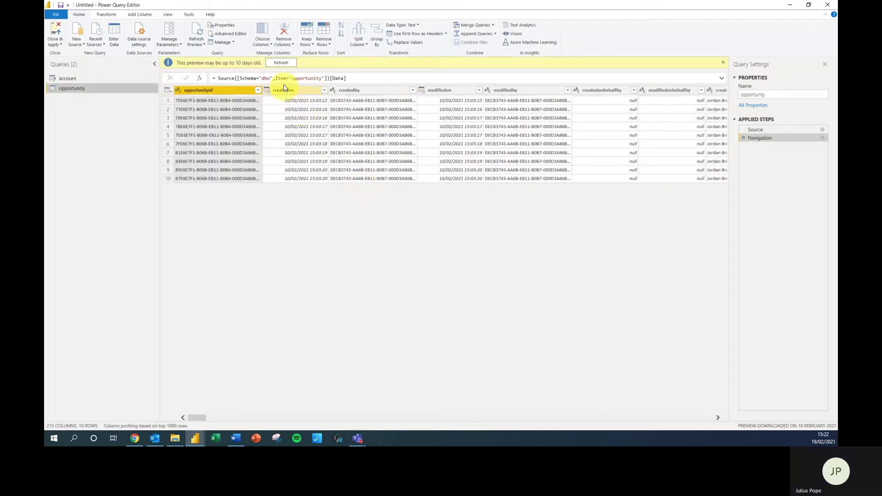
click(265, 33)
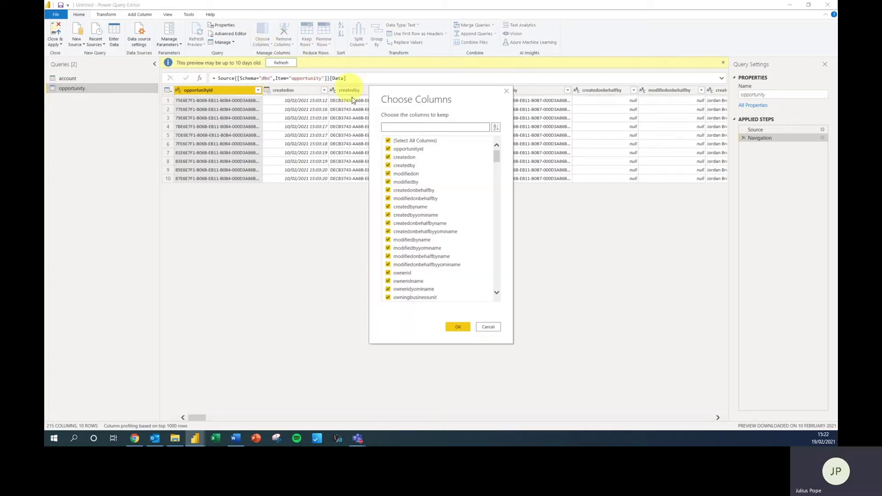
click(404, 142)
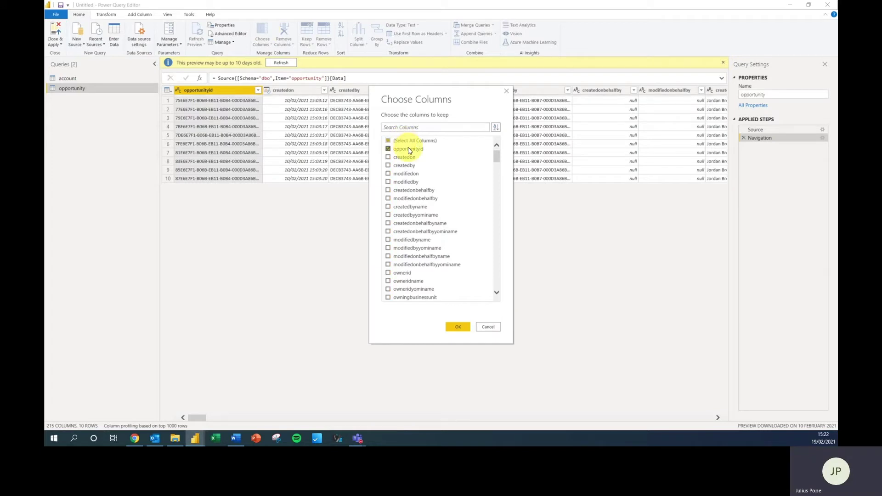
click(410, 157)
Add the name, actualclosedate and actualvalue columns to the opportunity columns to keep
click(404, 129)
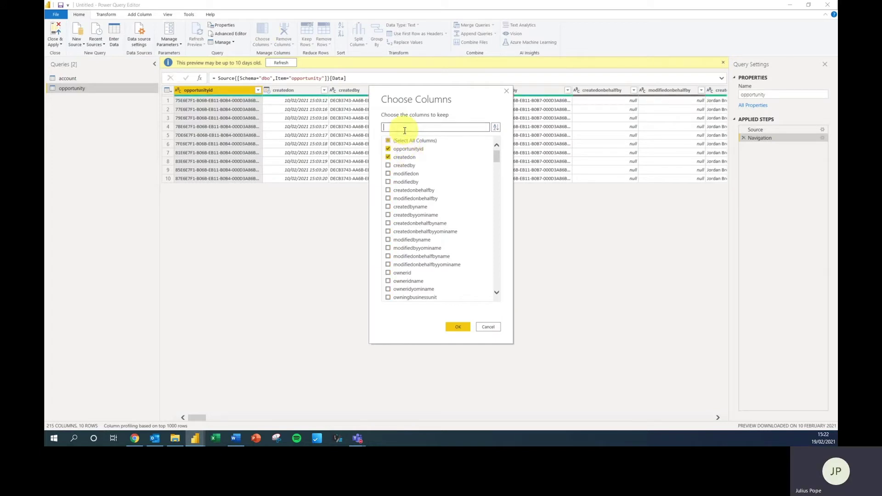
text(name)
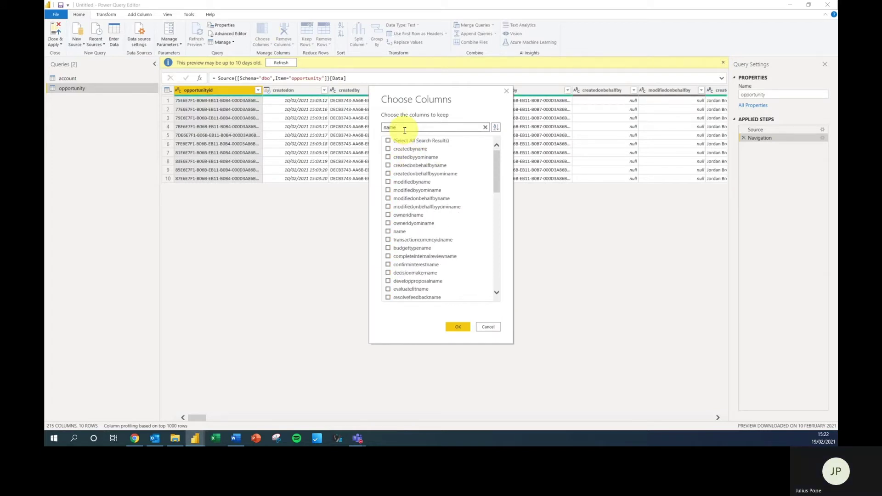
click(399, 231)
drag(398, 129, 387, 127)
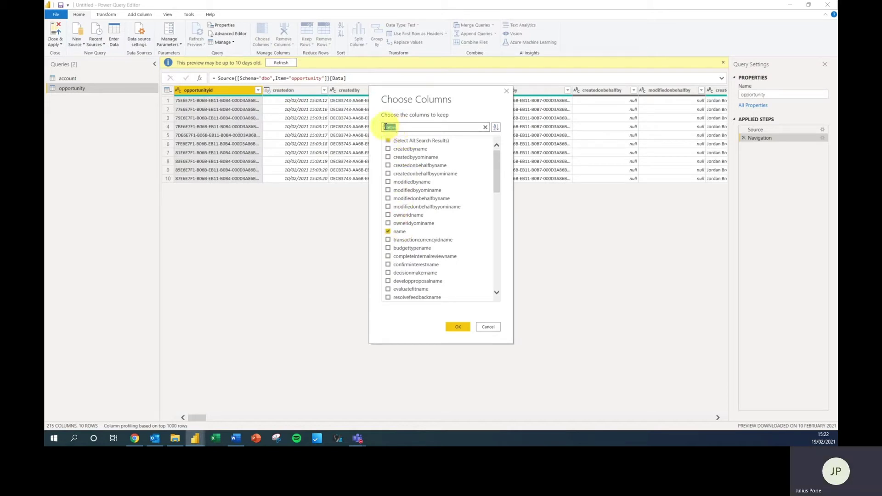
key(BackSpace)
text(actua)
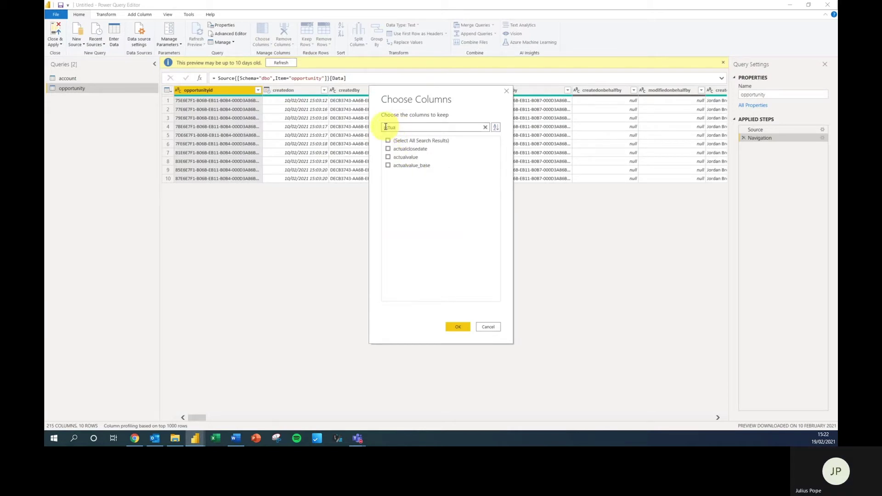
click(404, 148)
click(400, 158)
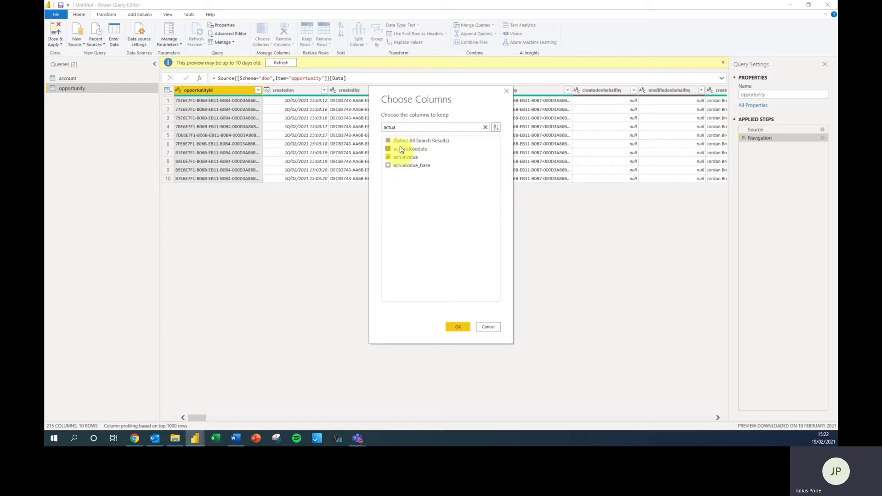
Add the first two columns matching "estim" and the stepname column to the opportunity columns to keep
double_click(386, 126)
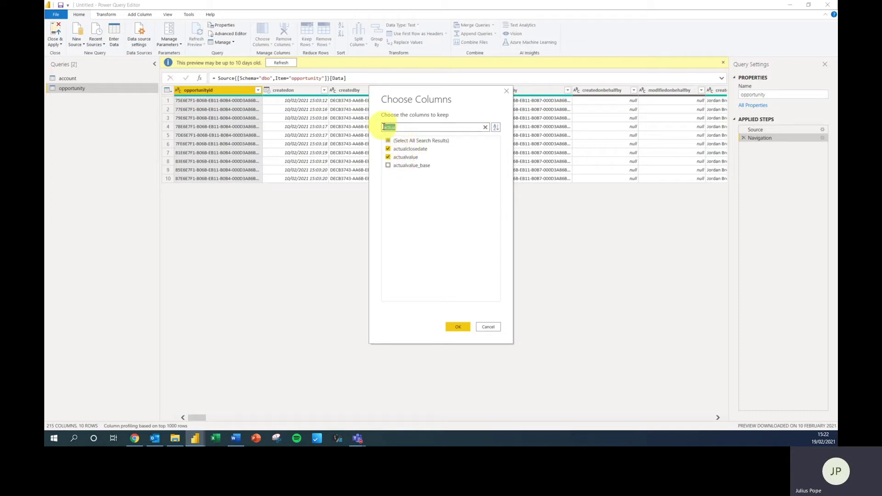
text(estim)
click(404, 146)
click(409, 157)
double_click(385, 128)
text(step)
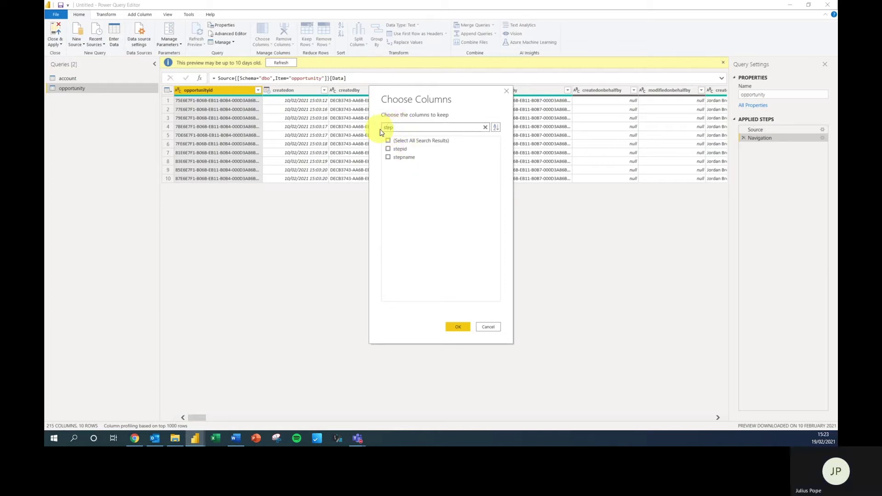
click(399, 156)
Add the statecodename and accountid columns to the opportunity columns to keep and apply the column selection
drag(405, 129, 380, 133)
key(BackSpace)
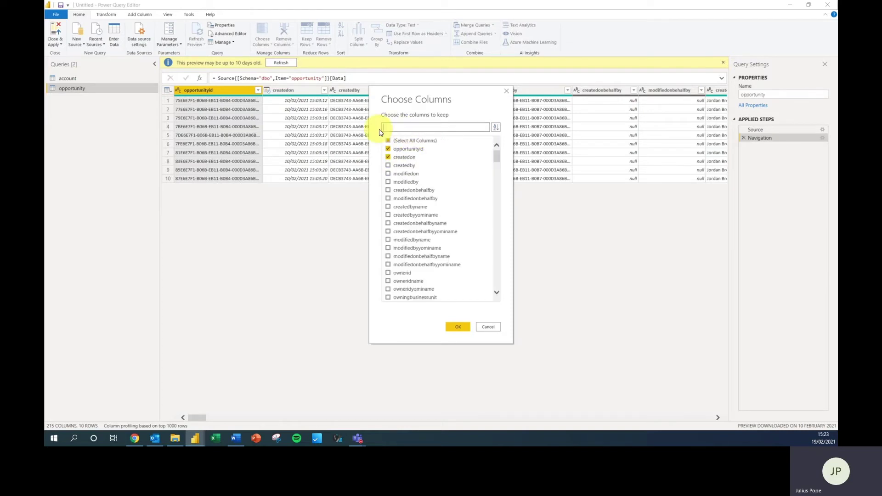
text(state)
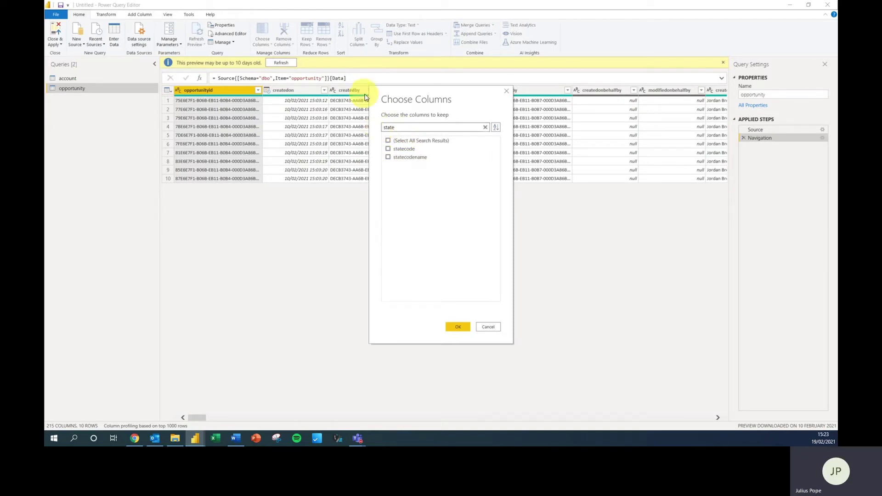
click(420, 157)
drag(395, 127, 382, 132)
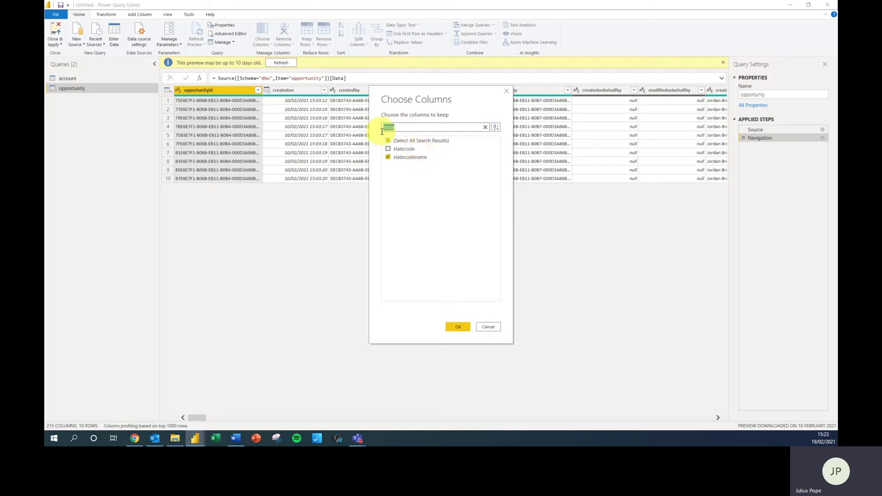
key(BackSpace)
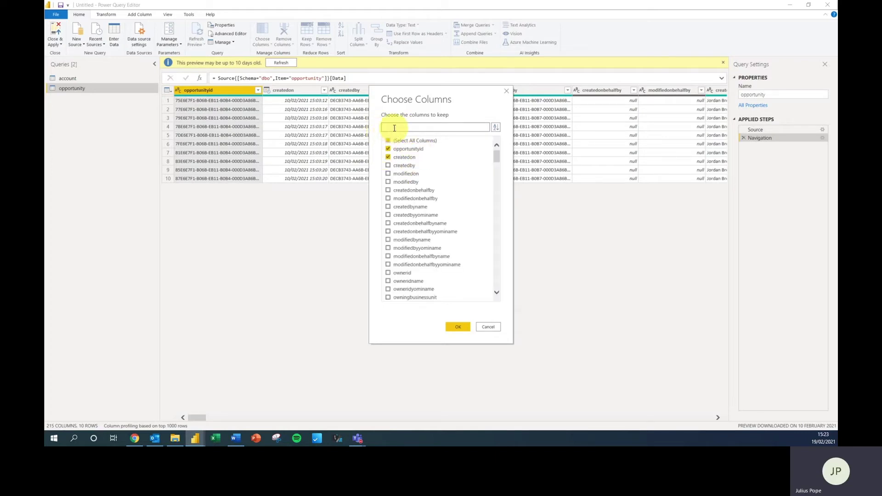
text(account)
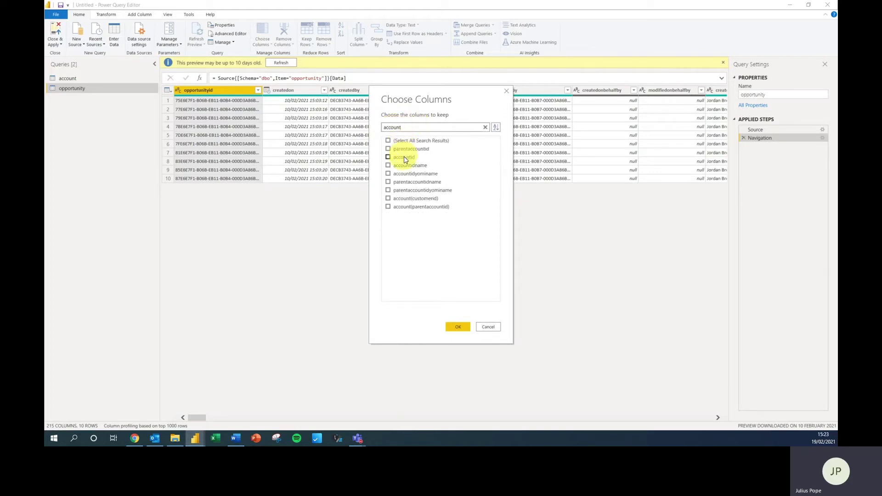
click(455, 327)
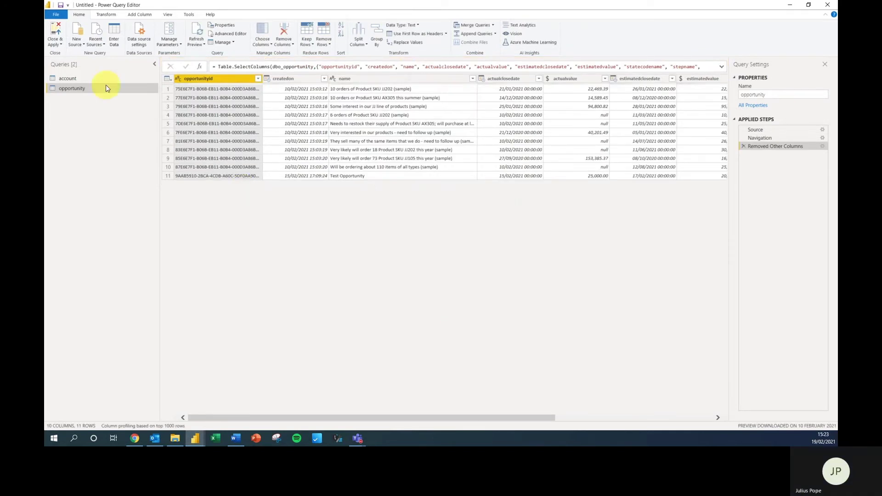
Limit the account query's columns to accountid, industrycodename and name
click(85, 79)
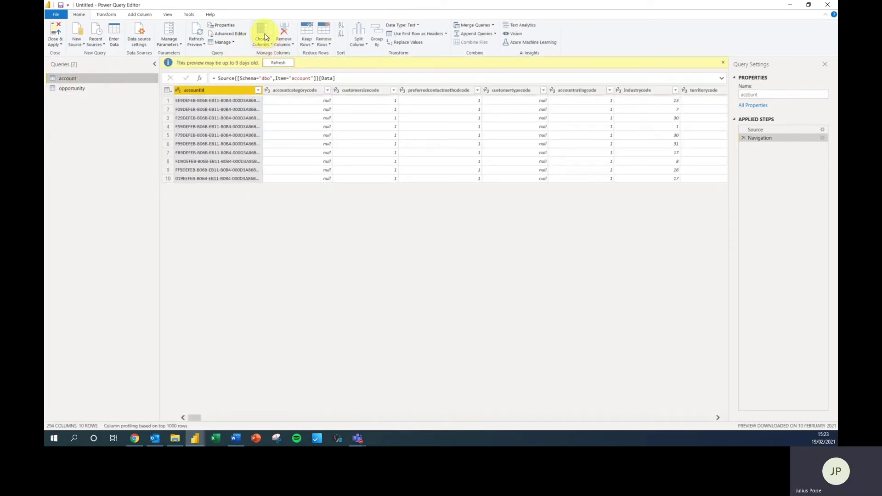
click(262, 34)
click(415, 141)
click(388, 148)
click(411, 127)
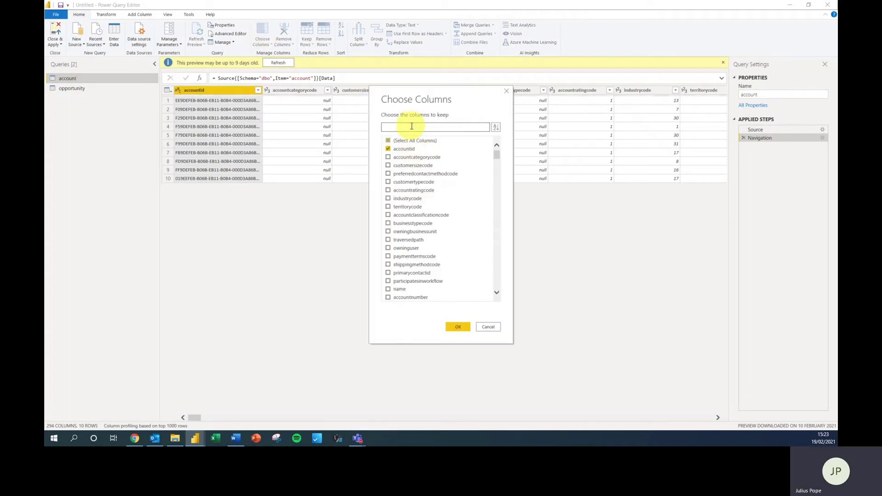
text(indu)
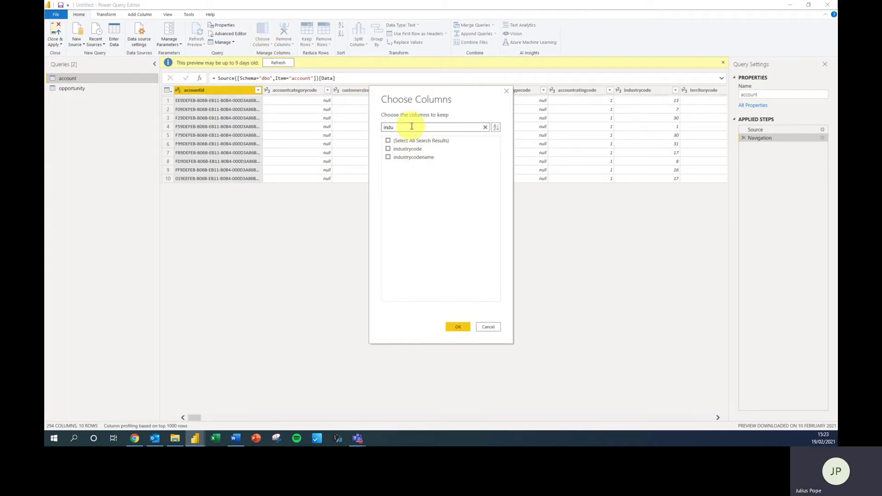
click(408, 157)
drag(406, 130, 384, 127)
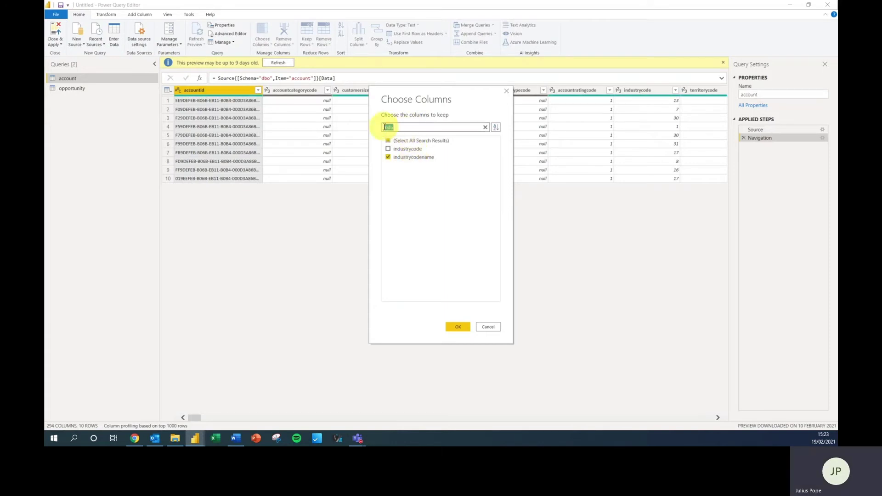
text(name)
click(398, 148)
click(454, 328)
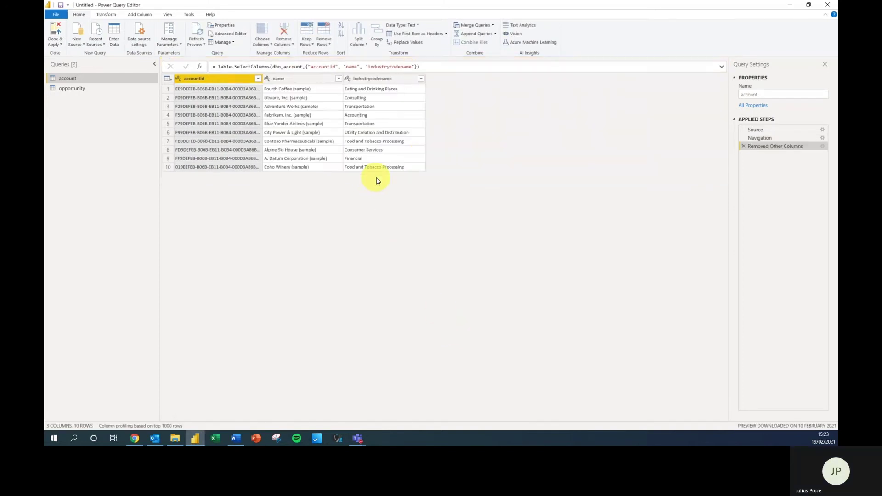
Apply the query changes to load the data, and check the relationship between the account and opportunity tables in the model
click(54, 30)
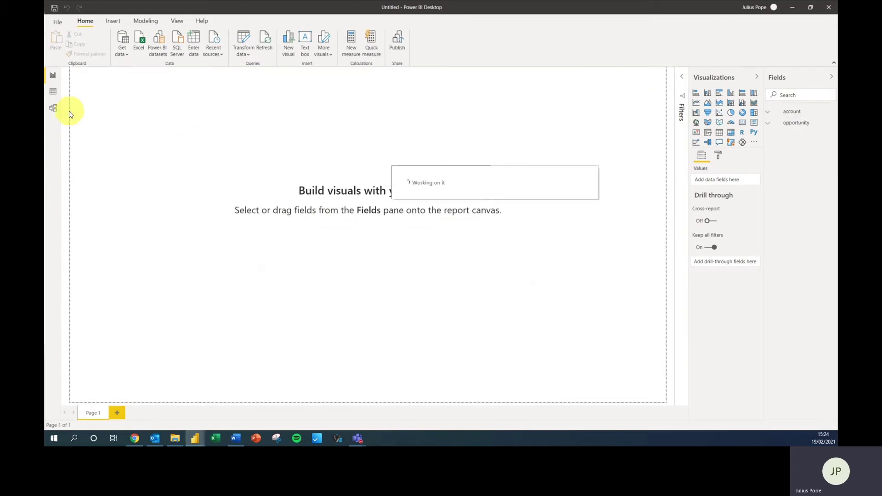
click(55, 108)
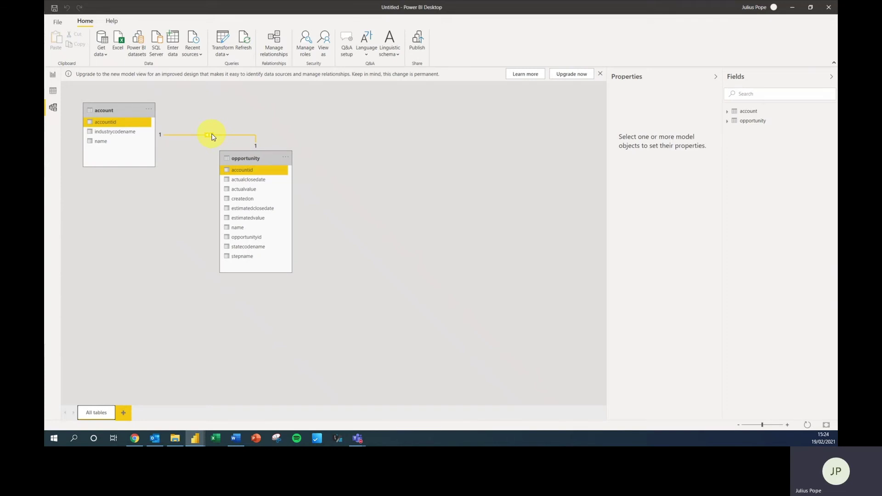
click(50, 73)
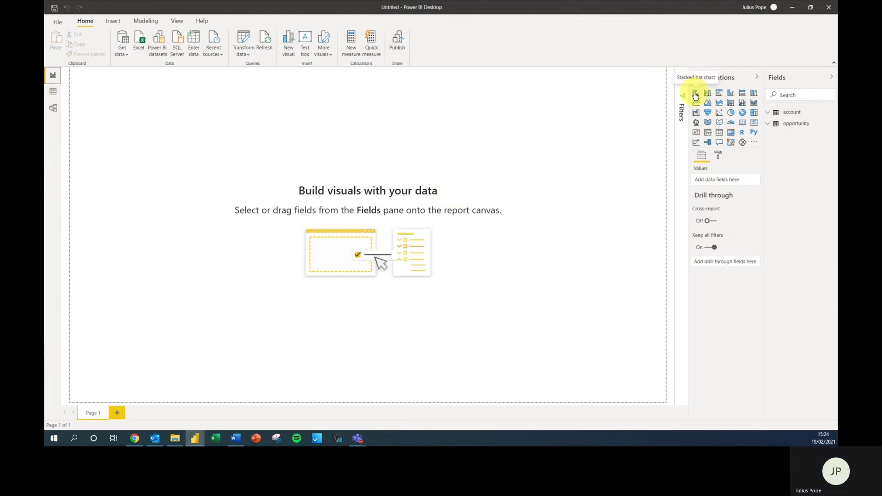
Add a stacked bar chart of opportunity actualvalue by account name, enlarge it and move it down the page
click(695, 95)
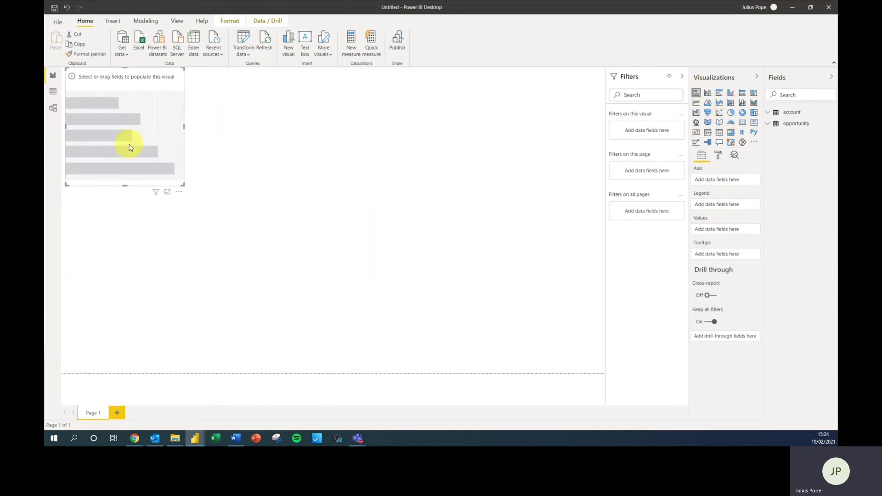
drag(186, 191, 218, 247)
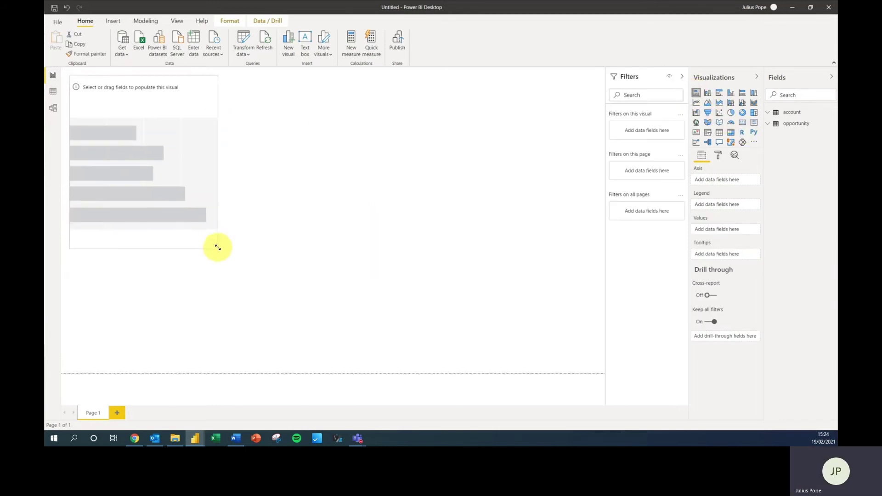
click(805, 112)
click(798, 156)
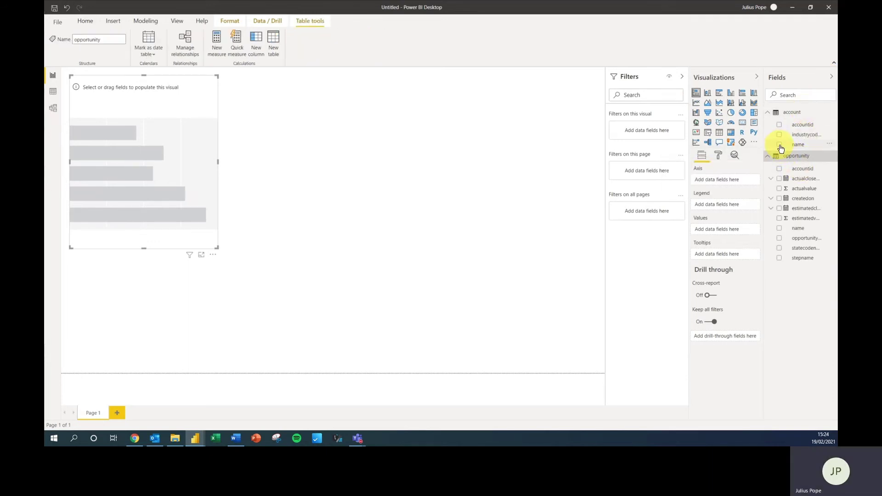
click(780, 145)
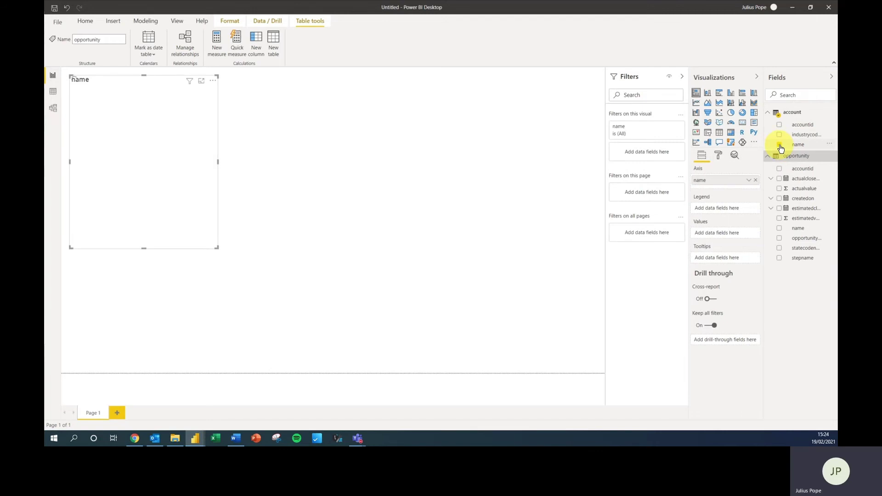
click(779, 189)
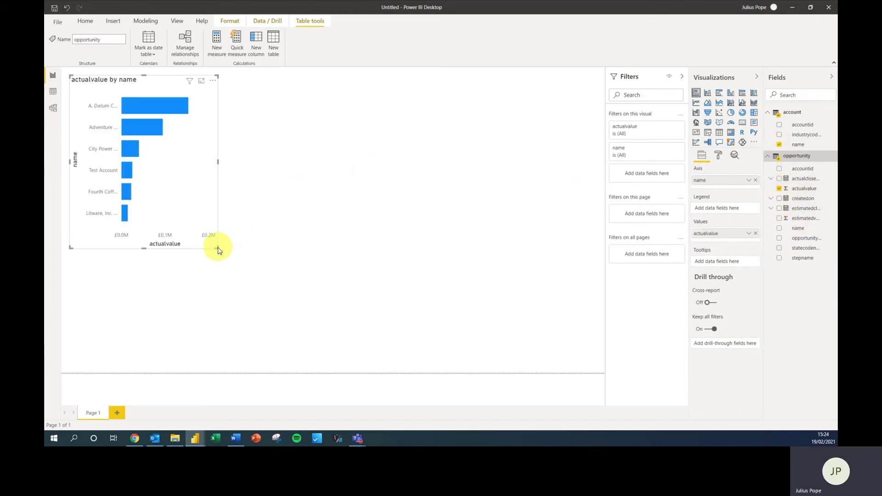
drag(220, 258, 236, 282)
drag(203, 174, 207, 219)
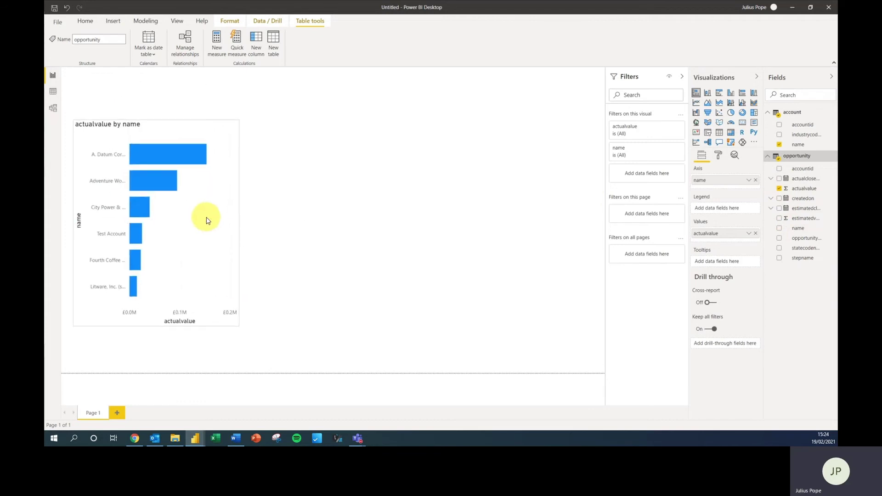
Add a pie chart of estimatedvalue by industrycodename beside the bar chart and shorten it from its upper edge
click(307, 203)
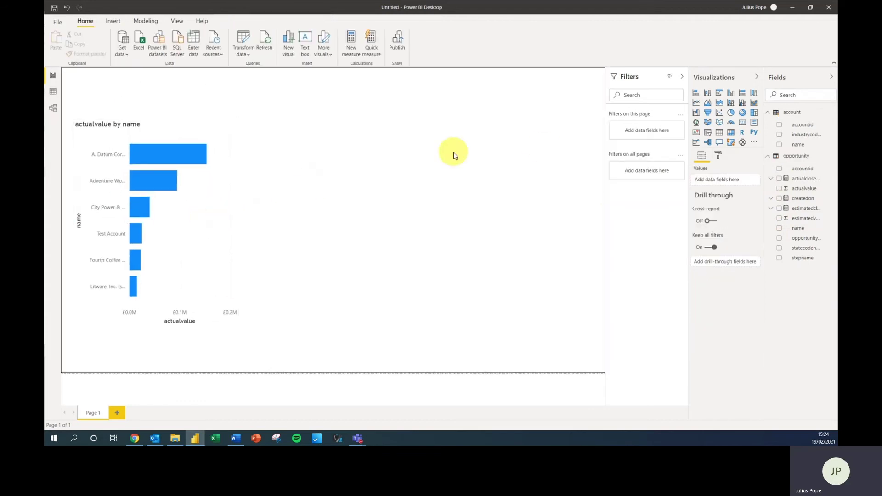
click(731, 113)
drag(311, 236, 317, 228)
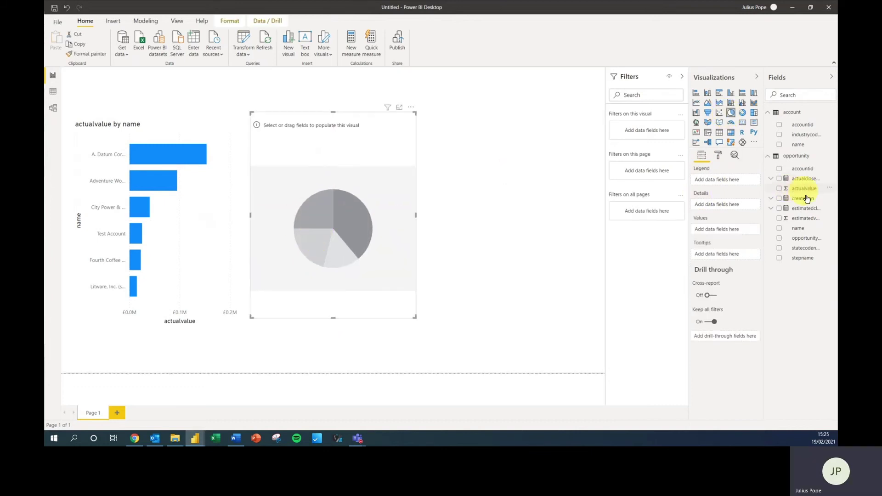
click(780, 219)
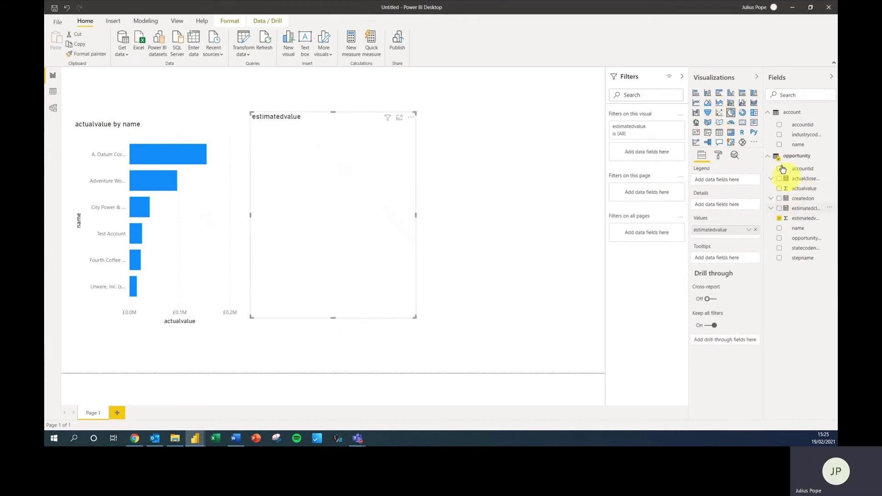
click(779, 136)
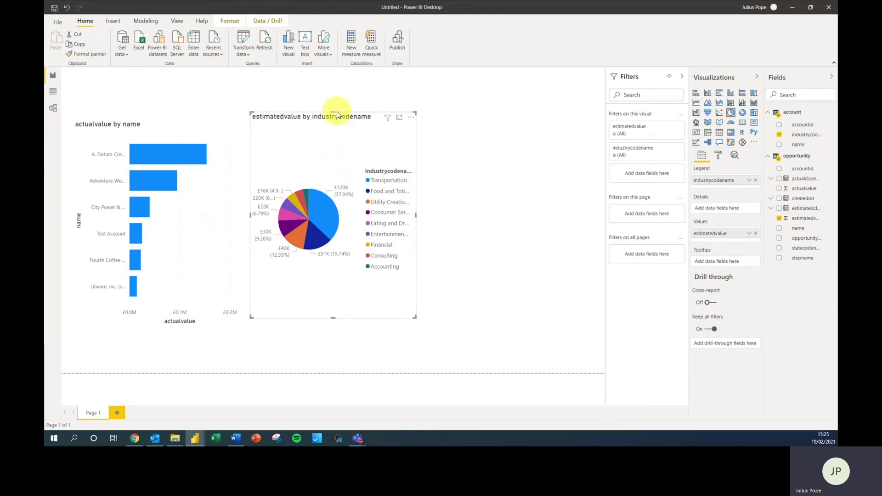
drag(334, 113, 354, 200)
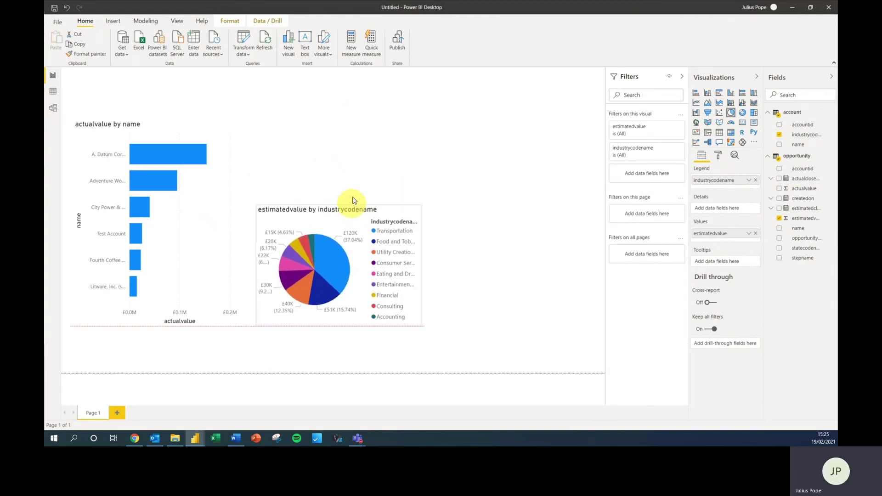
Add a funnel chart of estimatedvalue by stepname above the pie chart, filtered to opportunities with statecodename Open
click(707, 112)
drag(345, 167, 340, 148)
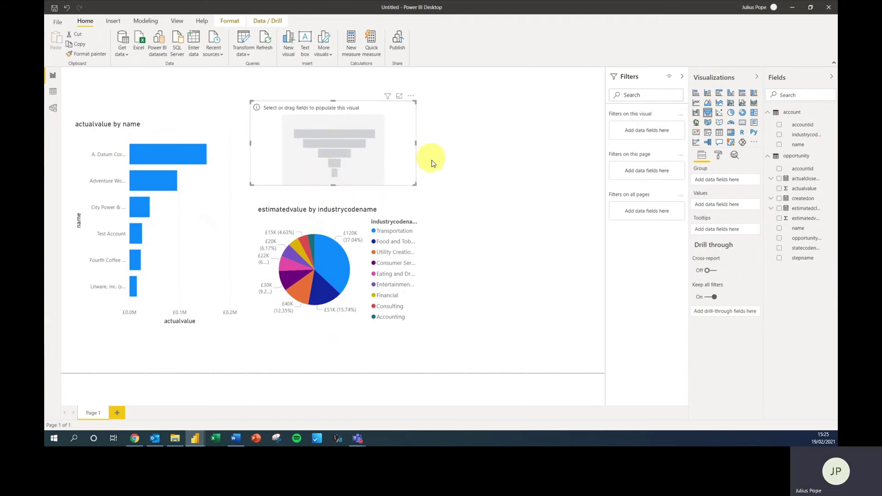
drag(415, 185, 427, 194)
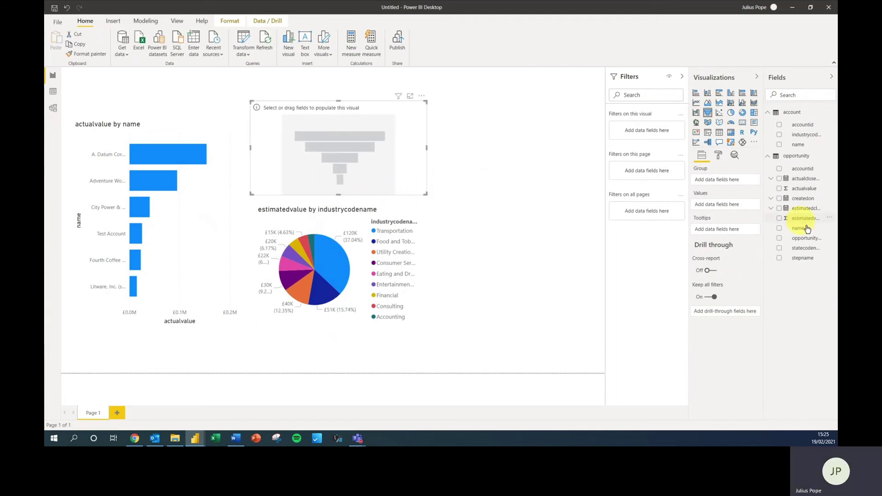
click(779, 257)
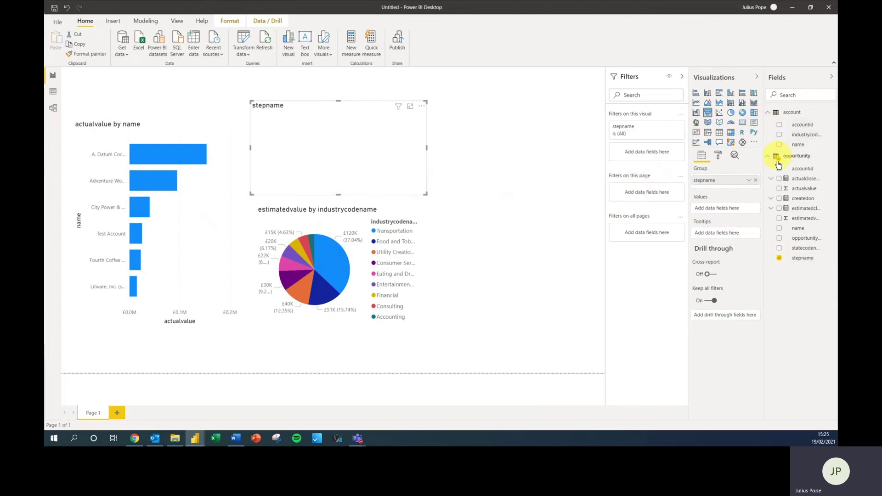
click(780, 219)
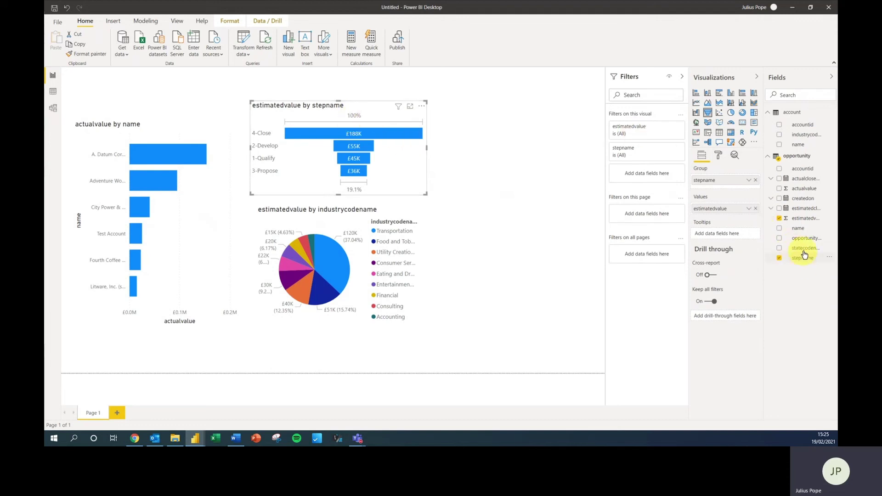
drag(807, 252, 656, 179)
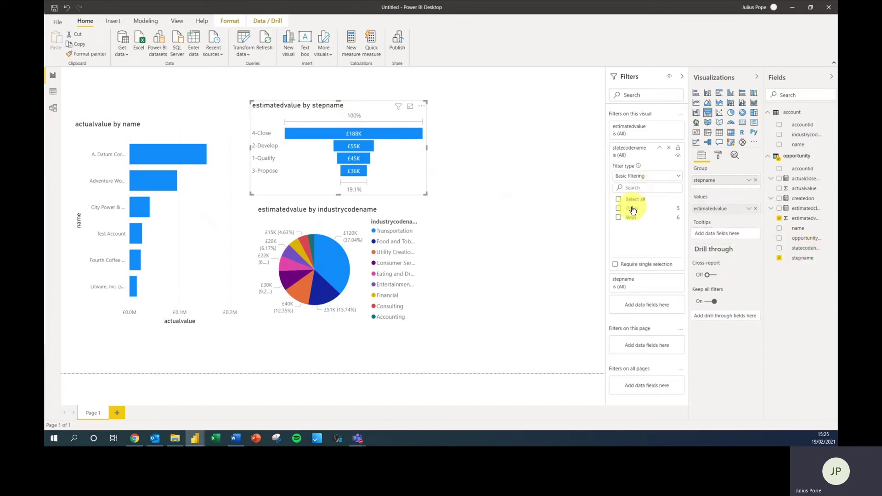
click(631, 211)
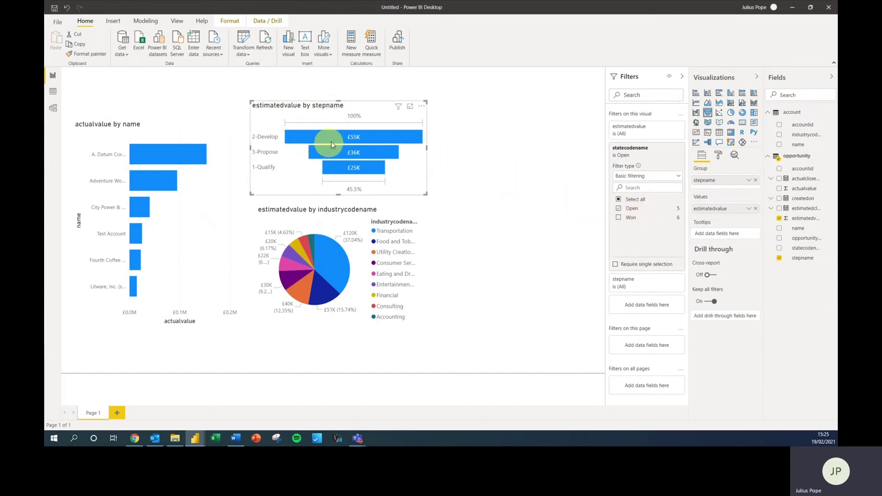
Sort the funnel chart by stepname in ascending order and shift it slightly down and to the left
click(422, 106)
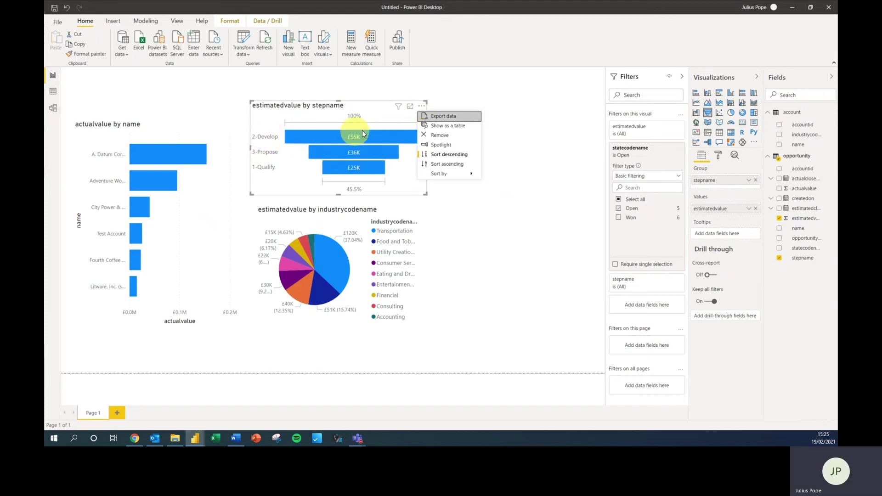
mouse_move(444, 175)
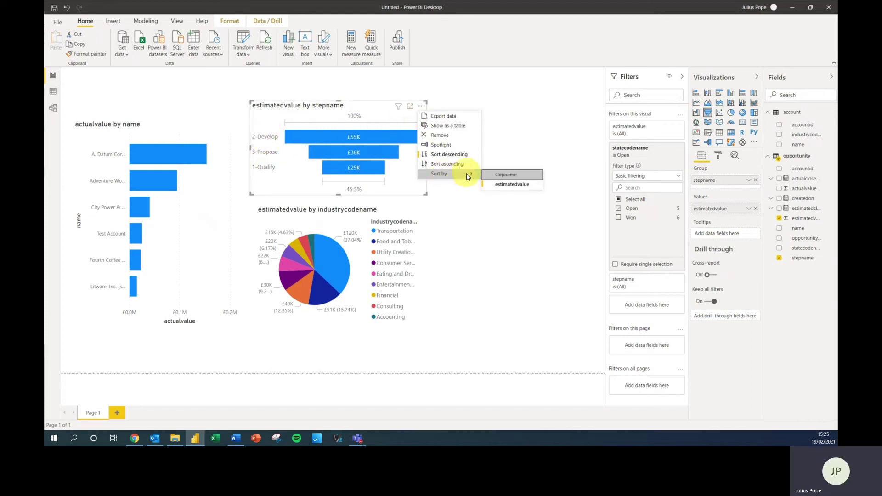
click(495, 177)
click(422, 107)
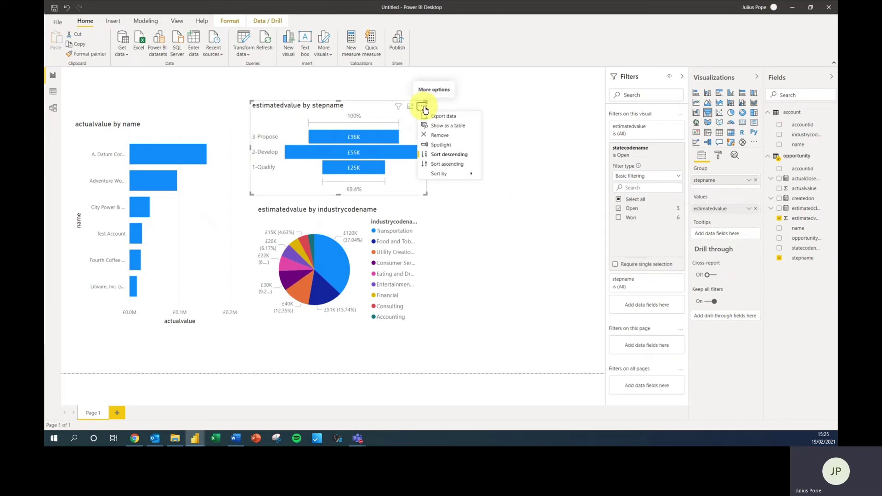
click(456, 163)
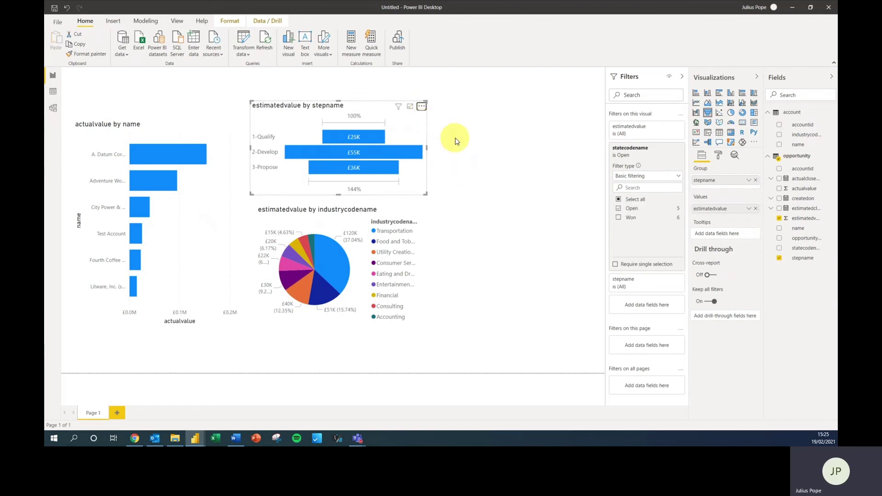
drag(309, 112, 303, 118)
click(466, 153)
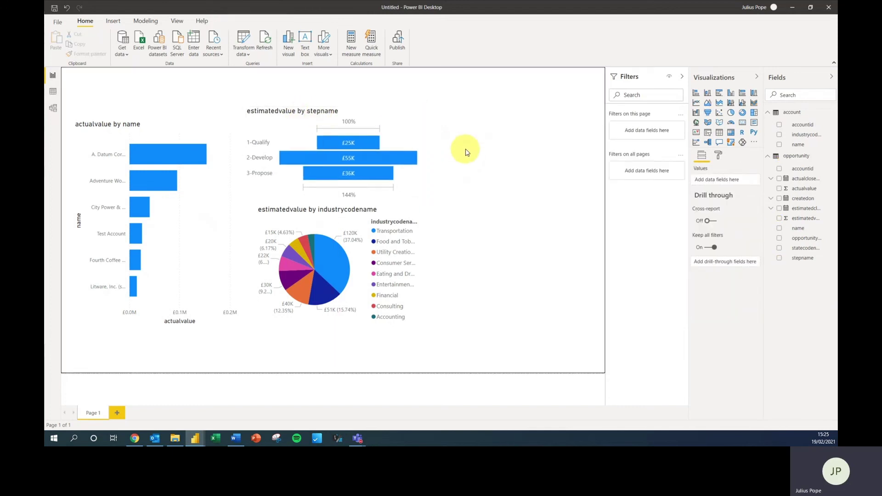
Switch to the open "Power BI - Dynamics Dataverse Formatted" report to view the finished sales dashboard
mouse_move(195, 438)
click(175, 408)
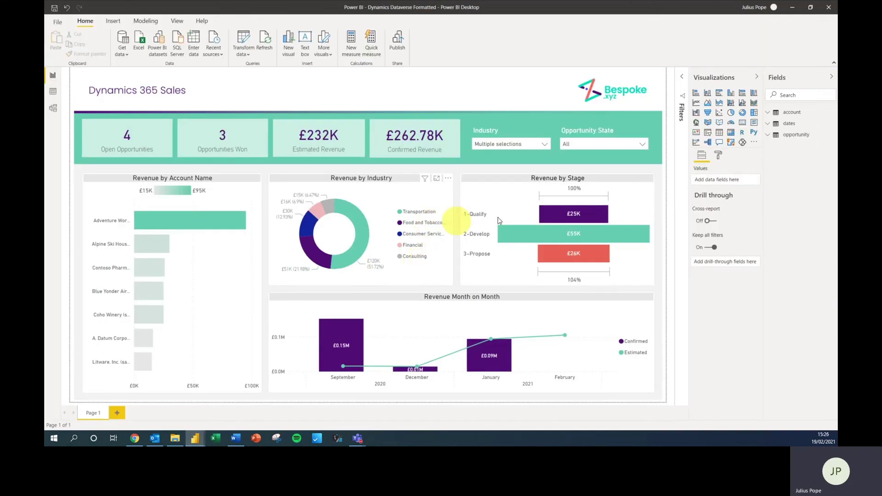